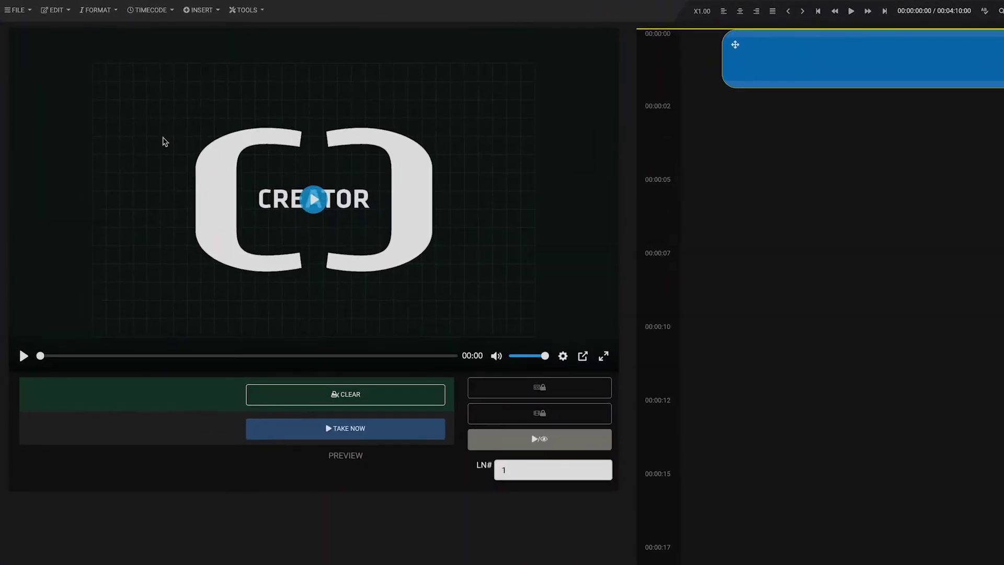
Switch the workspace to the Transcript layout from File > View
left_click(19, 10)
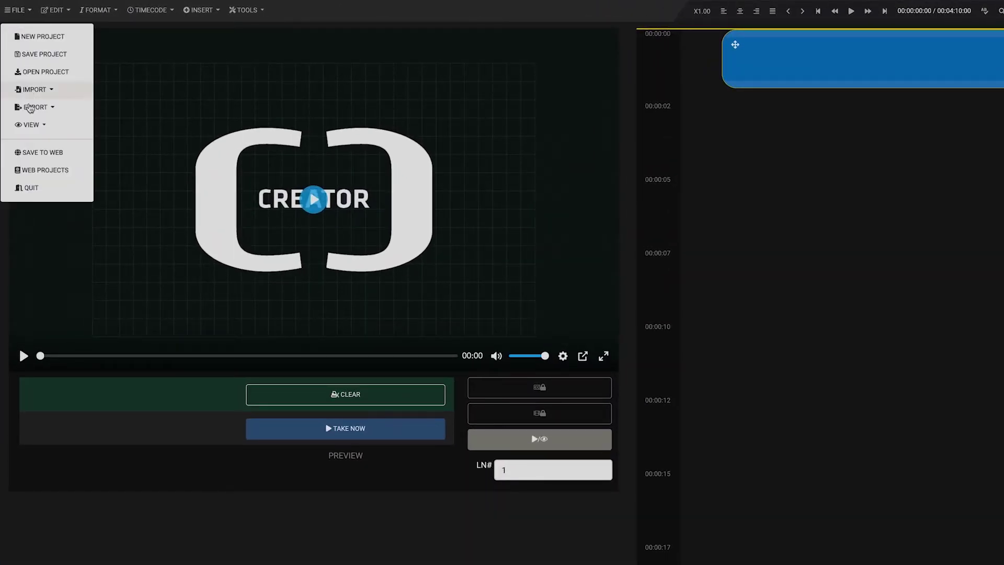
left_click(64, 127)
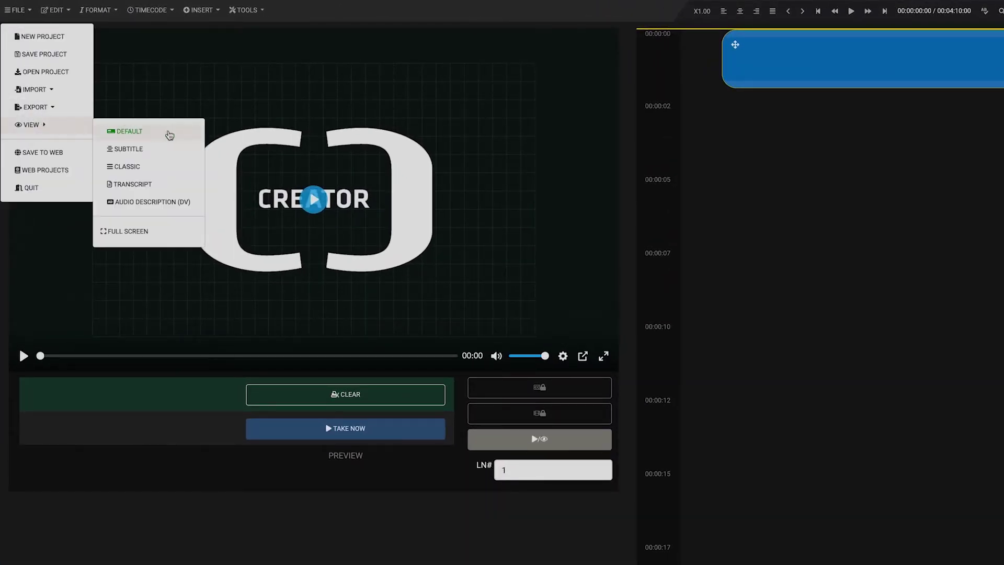
left_click(125, 139)
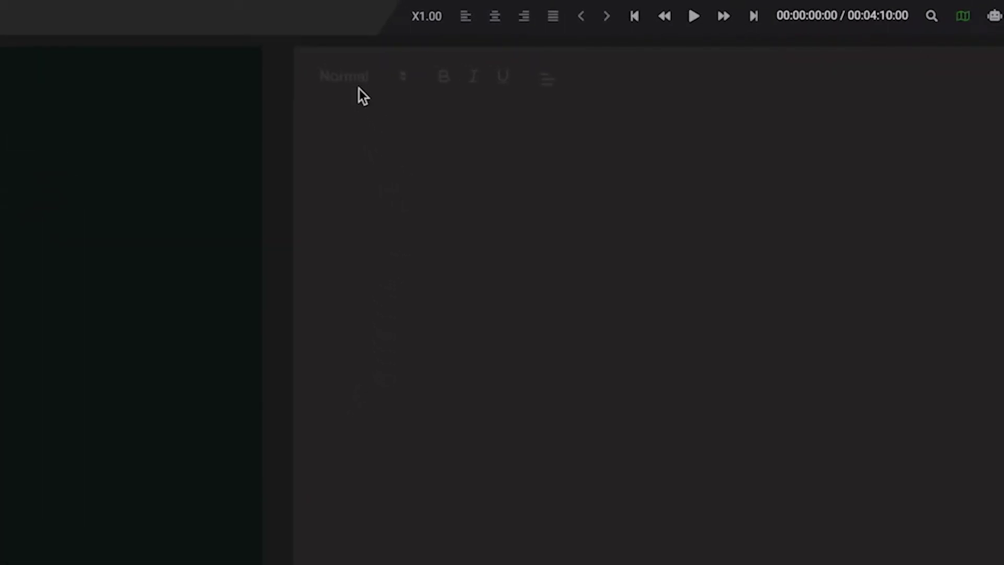
Keep the Normal text size and look over the paragraph alignment choices
left_click(359, 84)
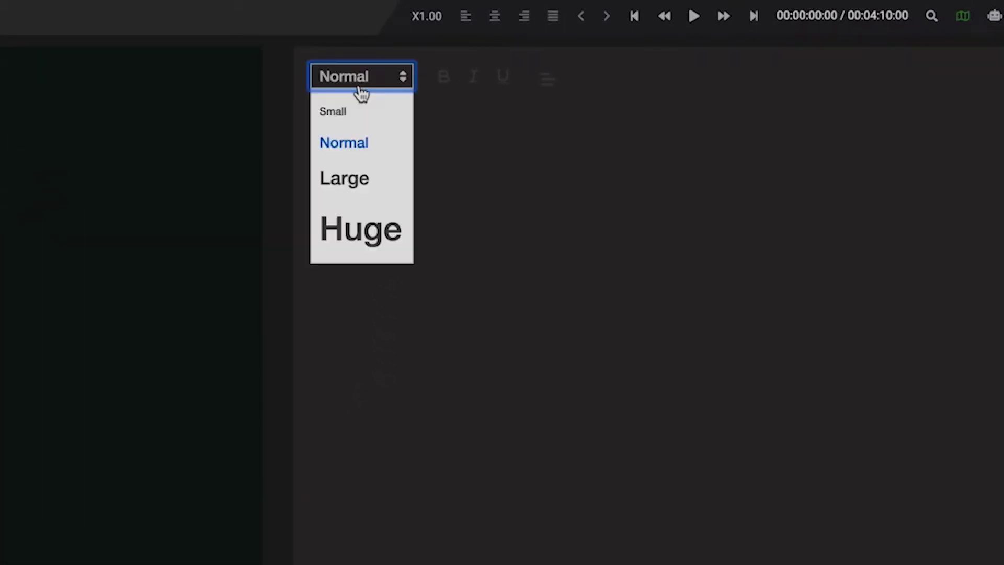
left_click(360, 81)
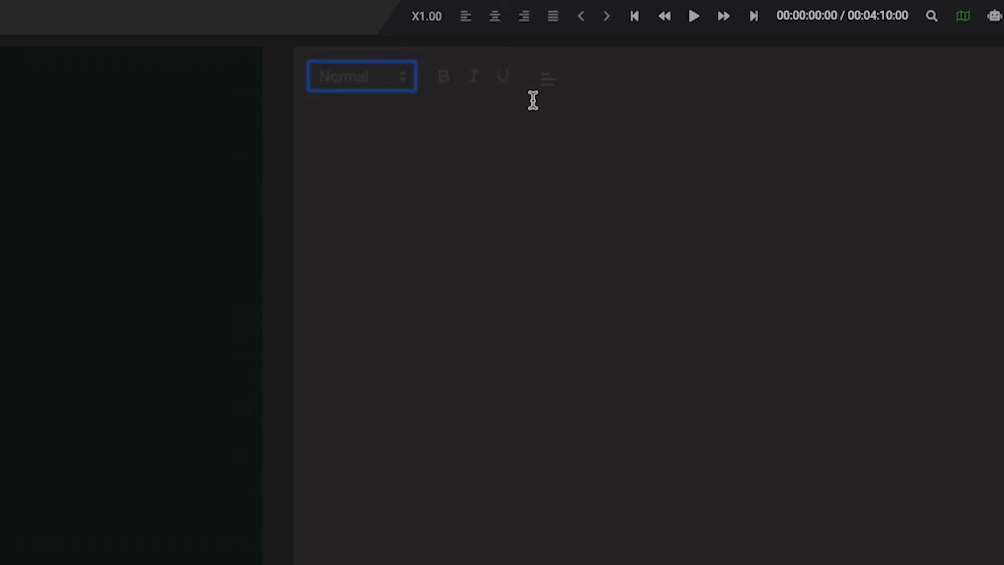
left_click(549, 88)
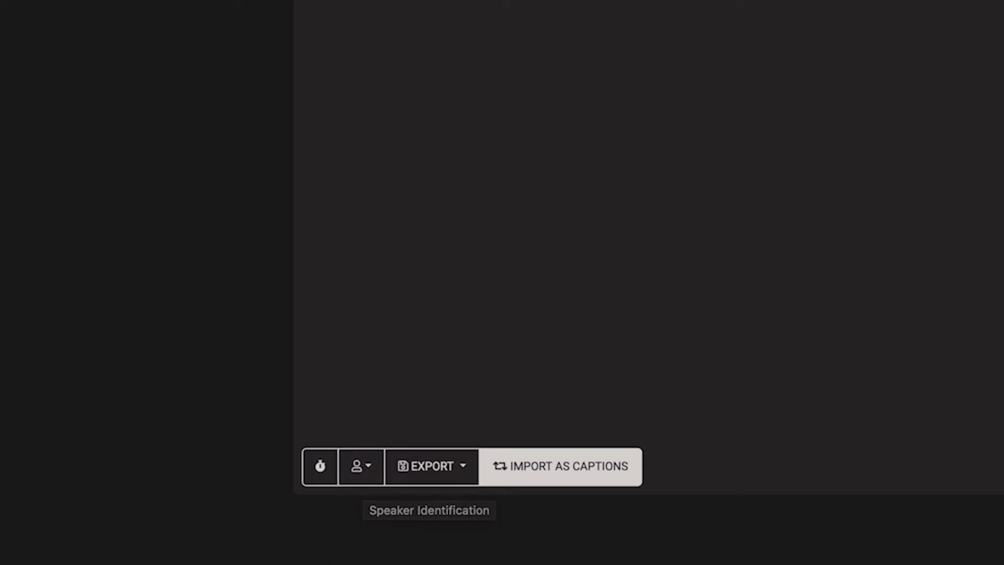
left_click(451, 483)
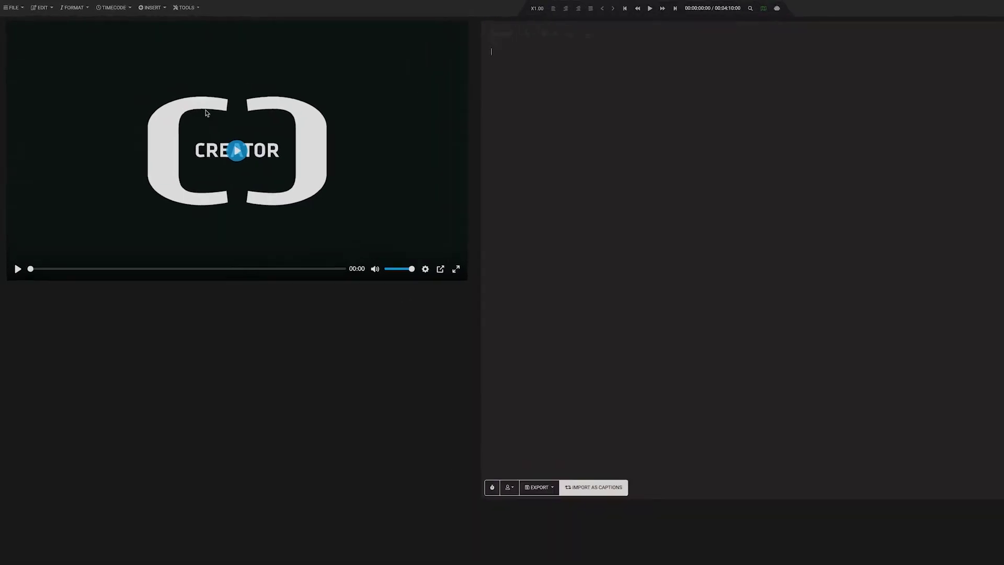
Assign NumpadEnter to Play/Pause Video and NumpadAdd to Insert Timecode
left_click(39, 8)
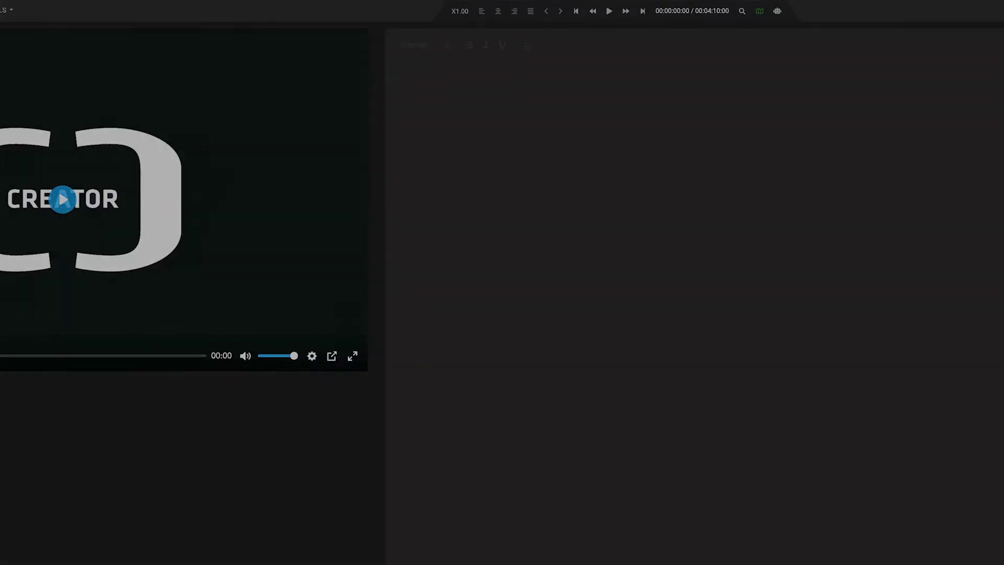
left_click(84, 37)
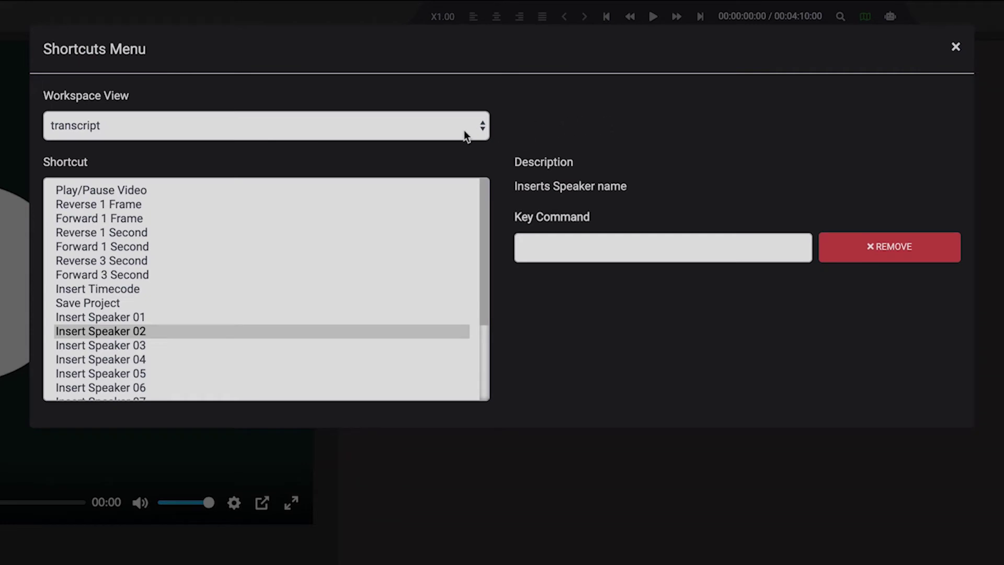
left_click(208, 190)
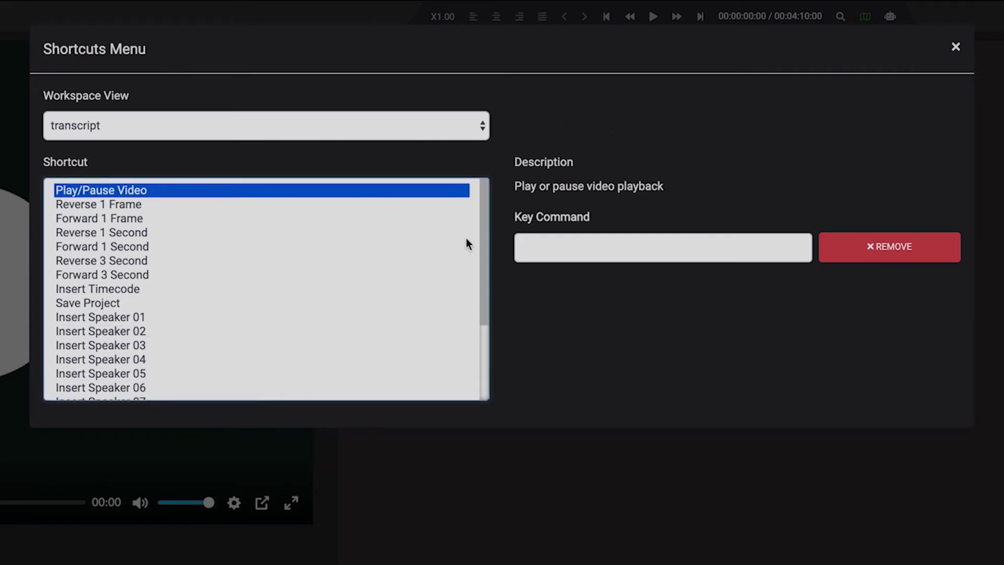
left_click(556, 244)
key("KP_Enter")
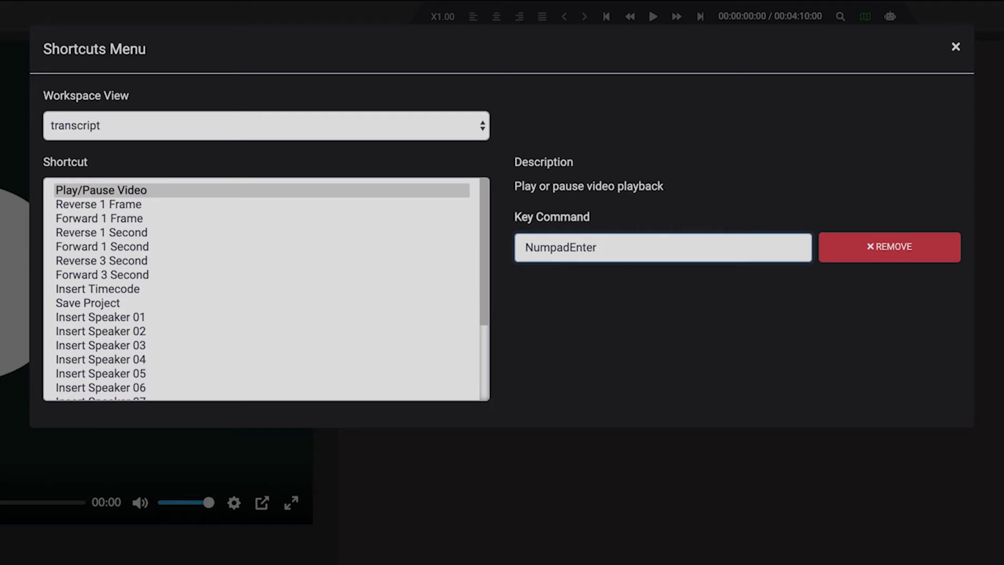
left_click(154, 291)
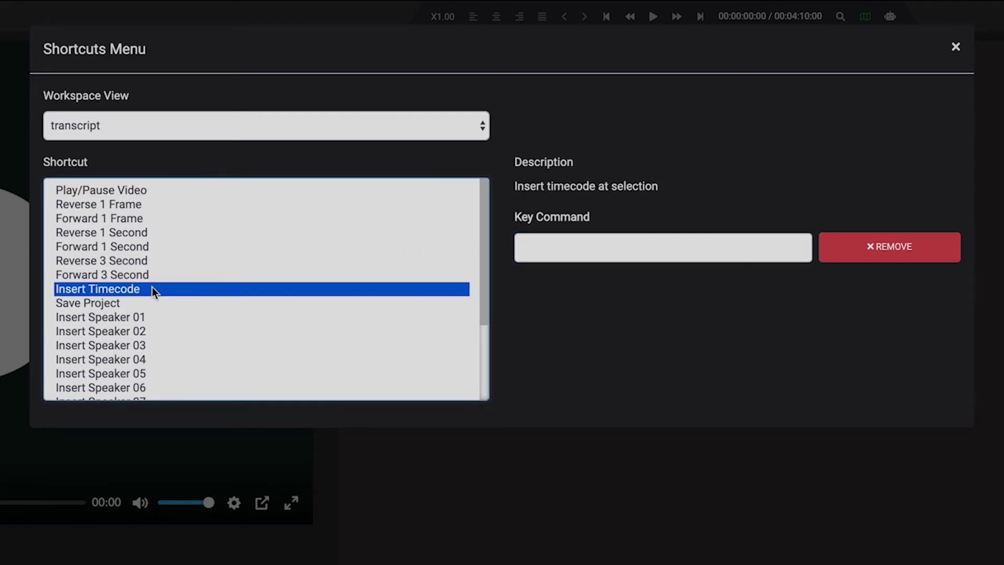
left_click(578, 253)
key("KP_Add")
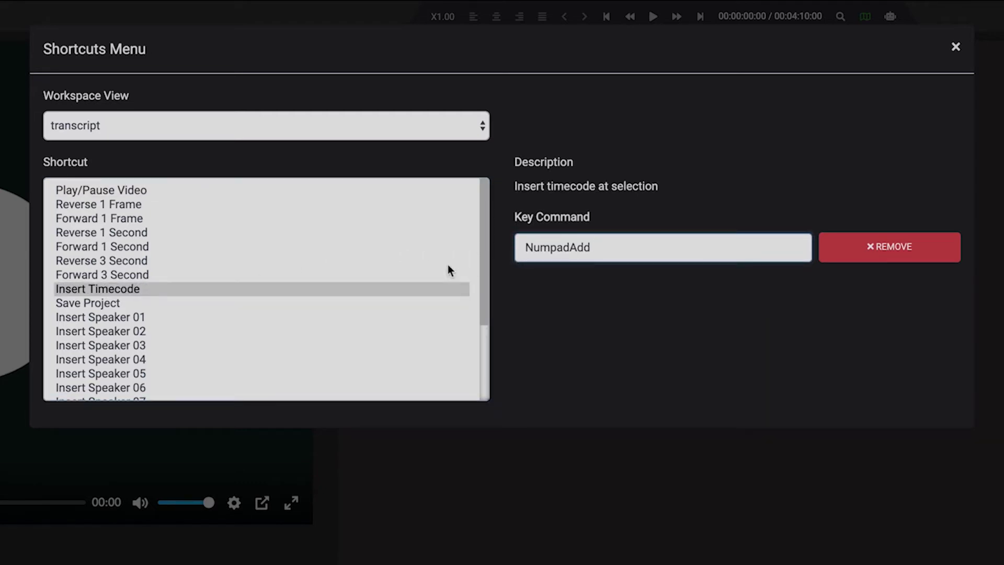
Assign NumpadDivide to Insert Speaker 01 and NumpadMultiply to Insert Speaker 02
left_click(177, 317)
left_click(545, 251)
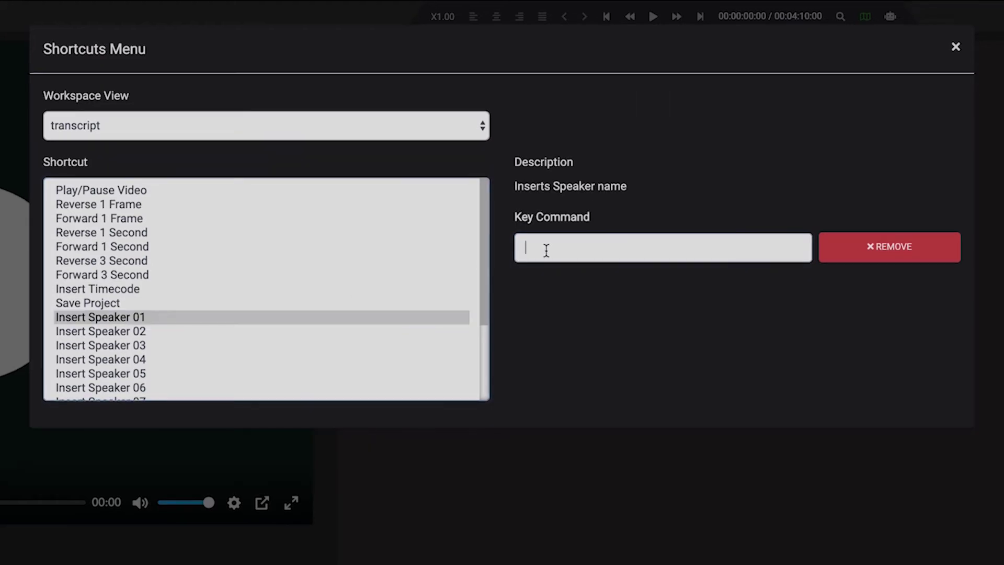
key("KP_Divide")
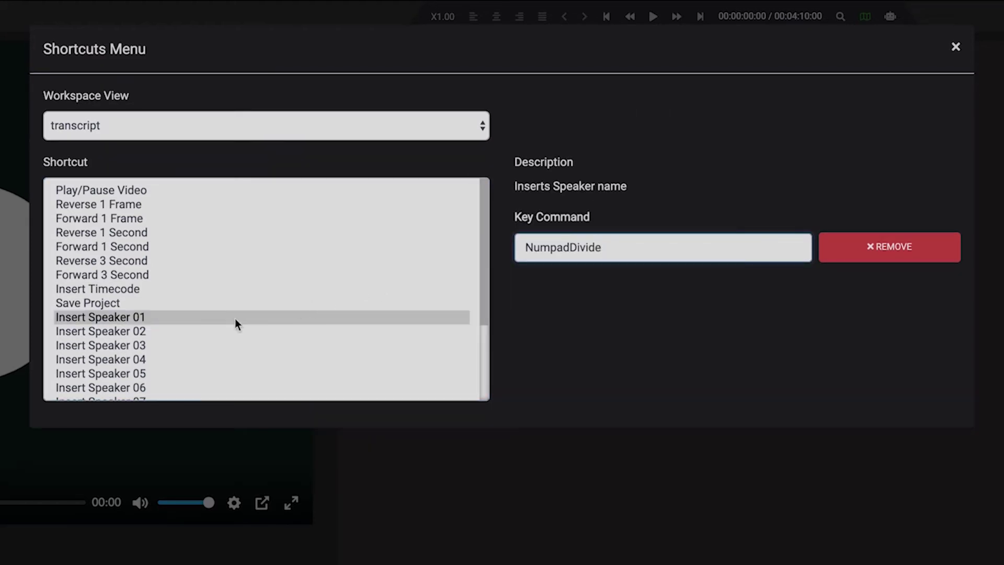
left_click(171, 332)
left_click(558, 245)
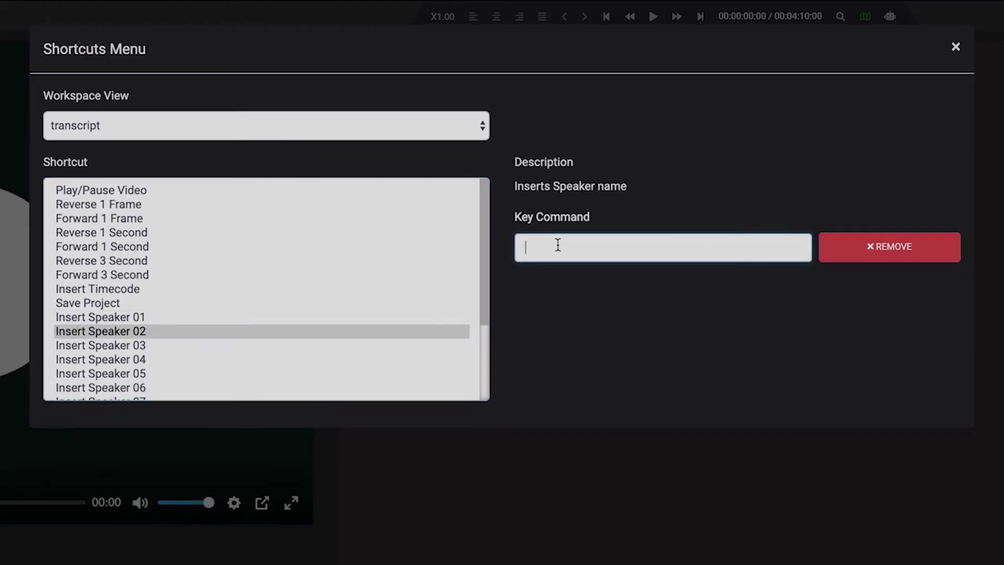
key("KP_Multiply")
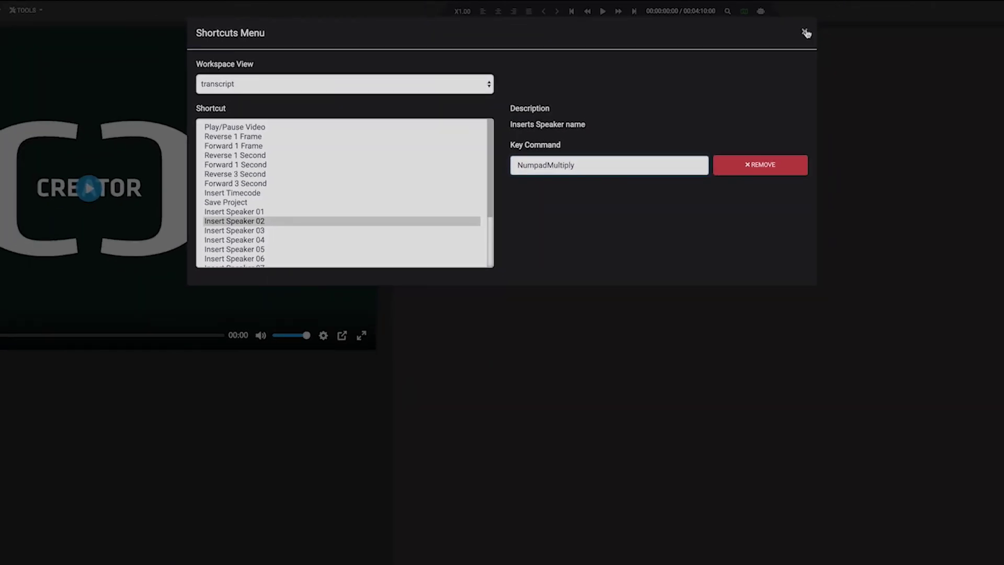
left_click(805, 33)
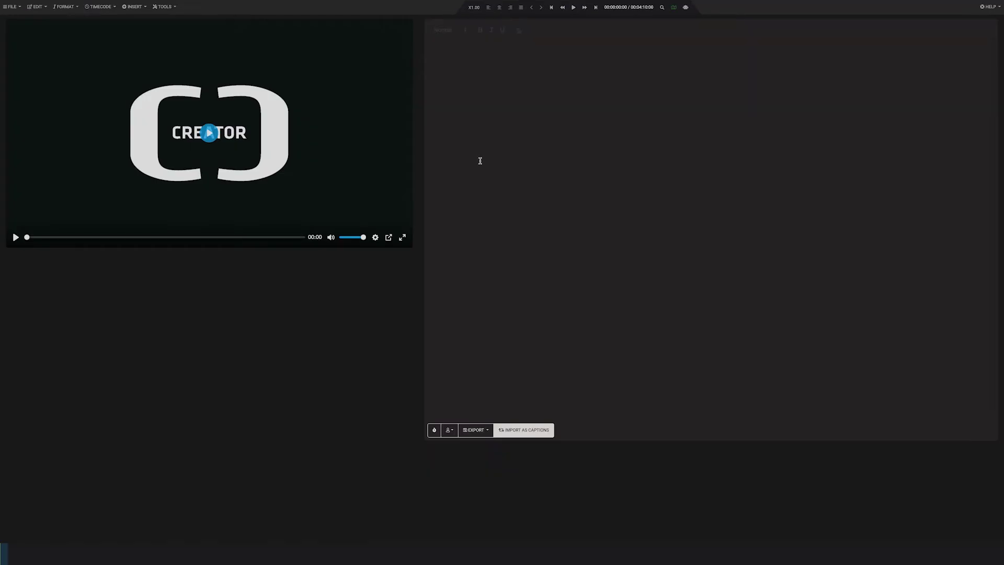
Import Snowboard Interview.mp4 as the media file for the player
left_click(12, 6)
mouse_move(48, 136)
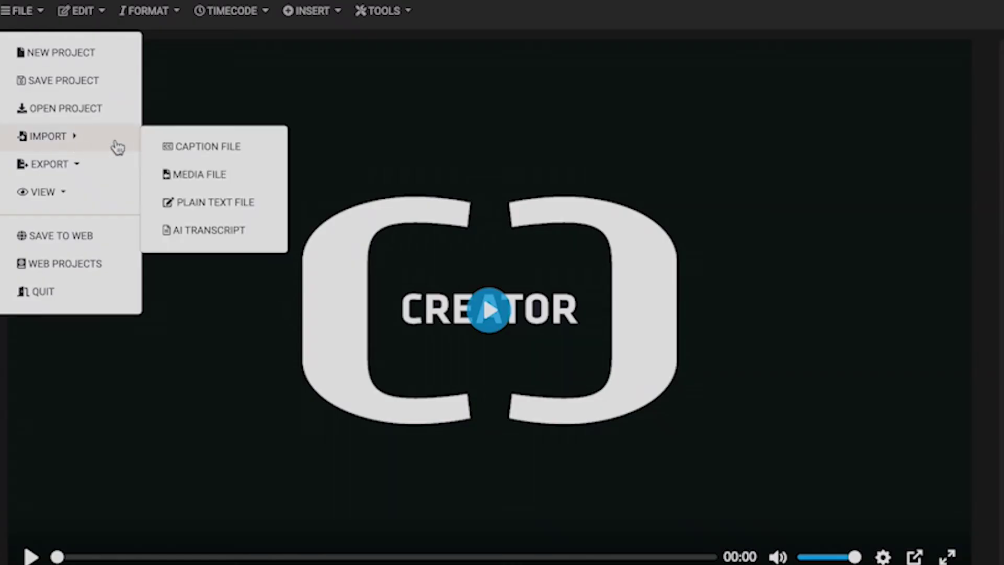
left_click(262, 181)
left_click(426, 145)
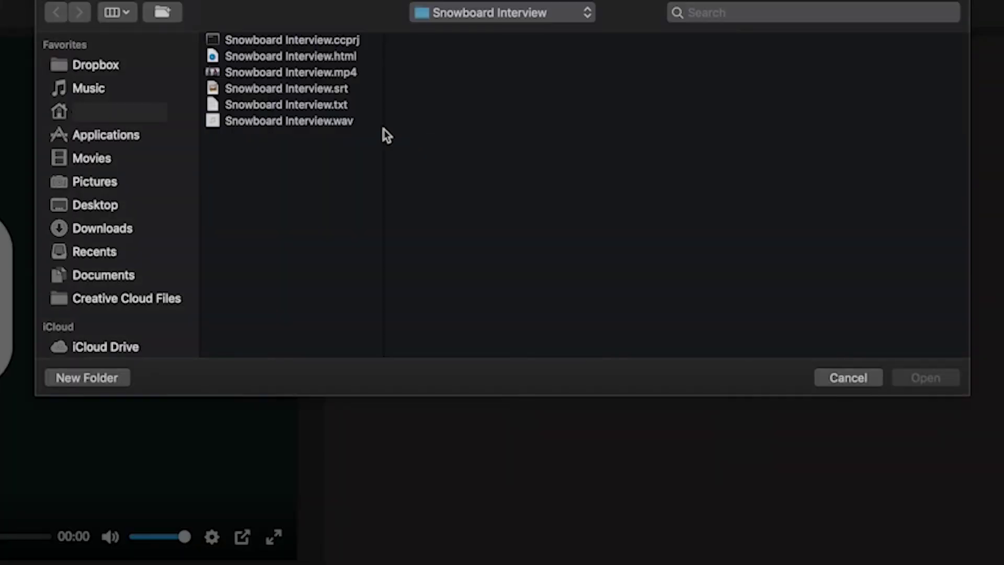
left_click(353, 74)
left_click(905, 376)
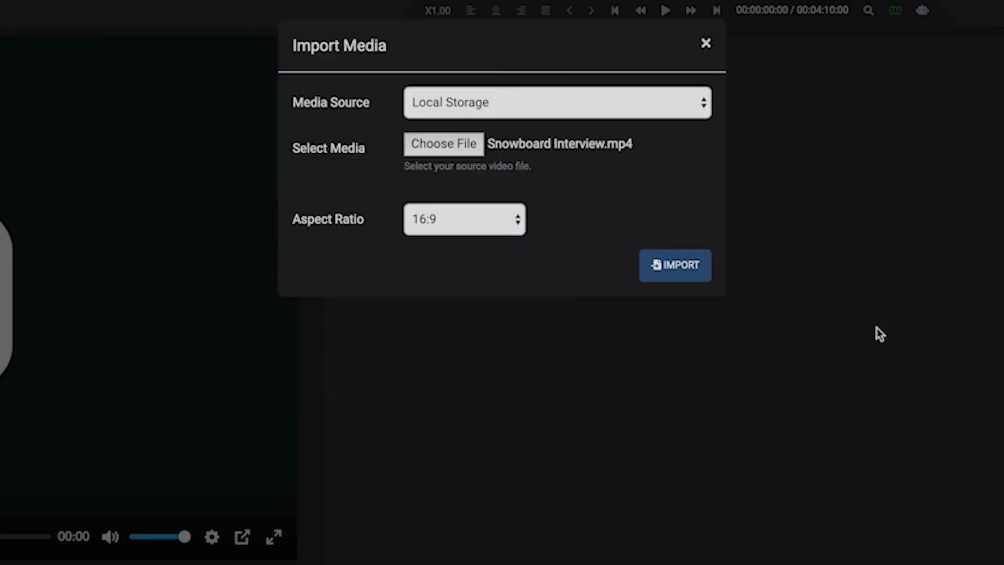
left_click(689, 276)
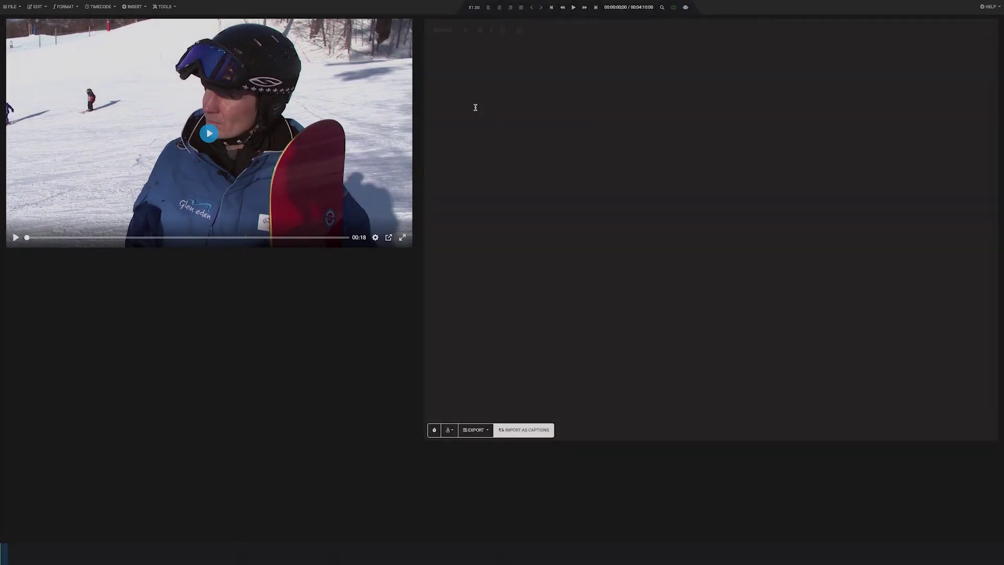
Type 'So what kind of stuff is really important / when you're riding in the terrain park?' on two lines
key("Escape")
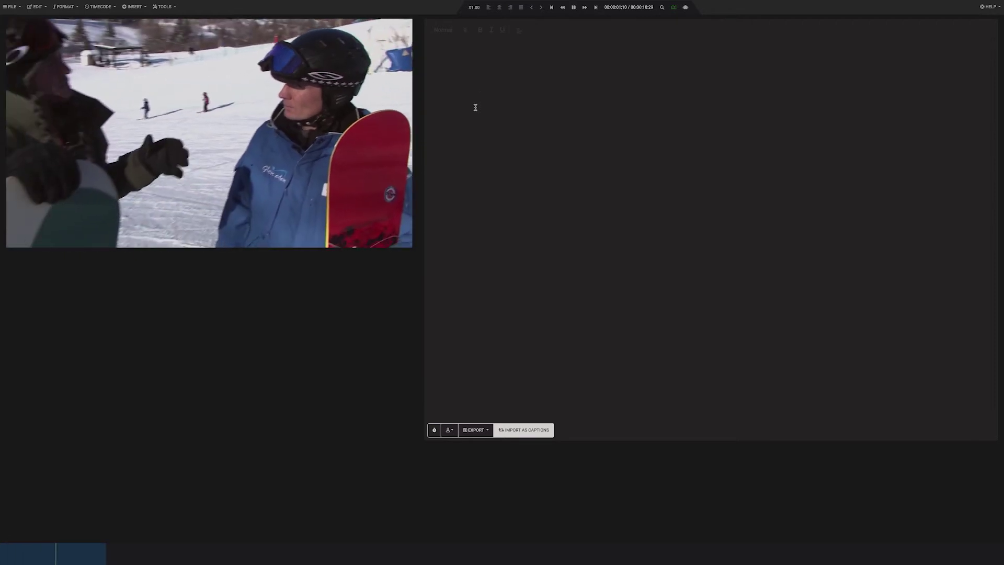
key("Escape")
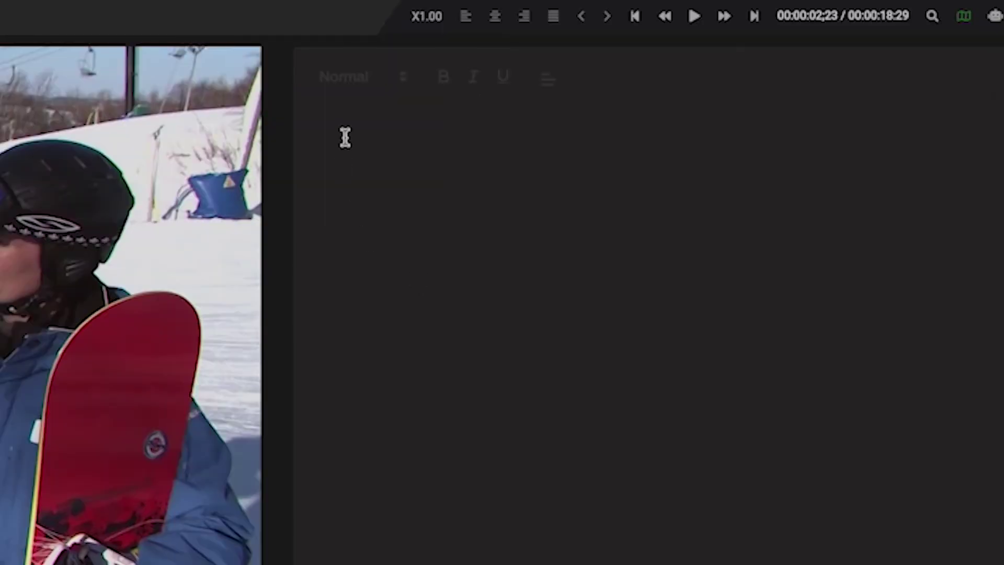
type("So what kind of stuff is really important")
key("Return")
type("when ")
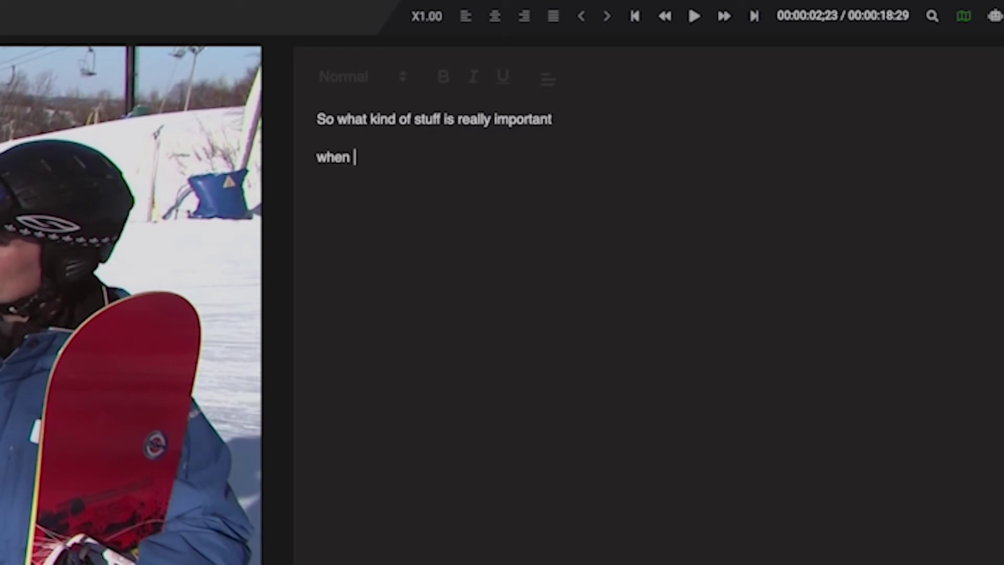
type("you're riding in the terrain park?")
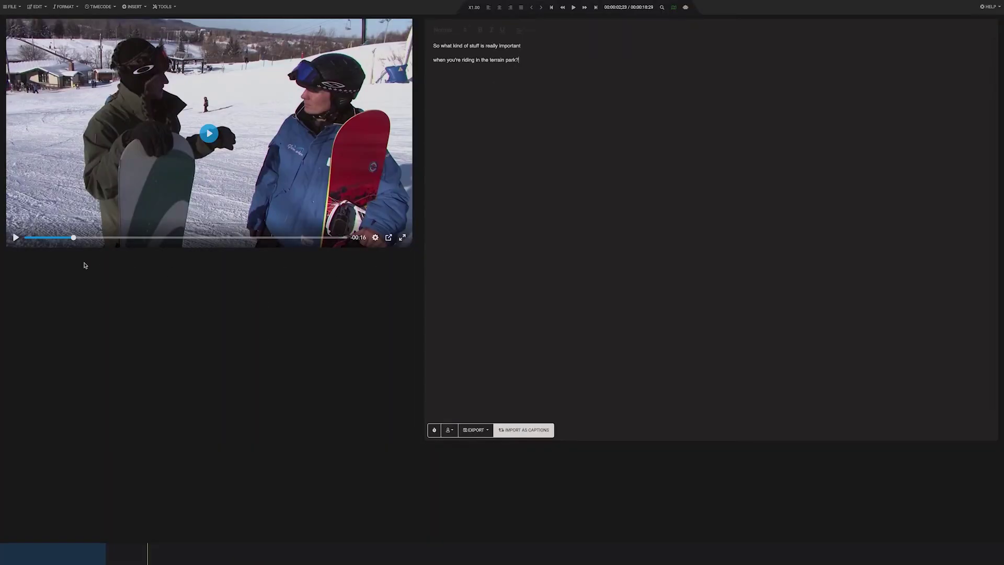
left_click(27, 237)
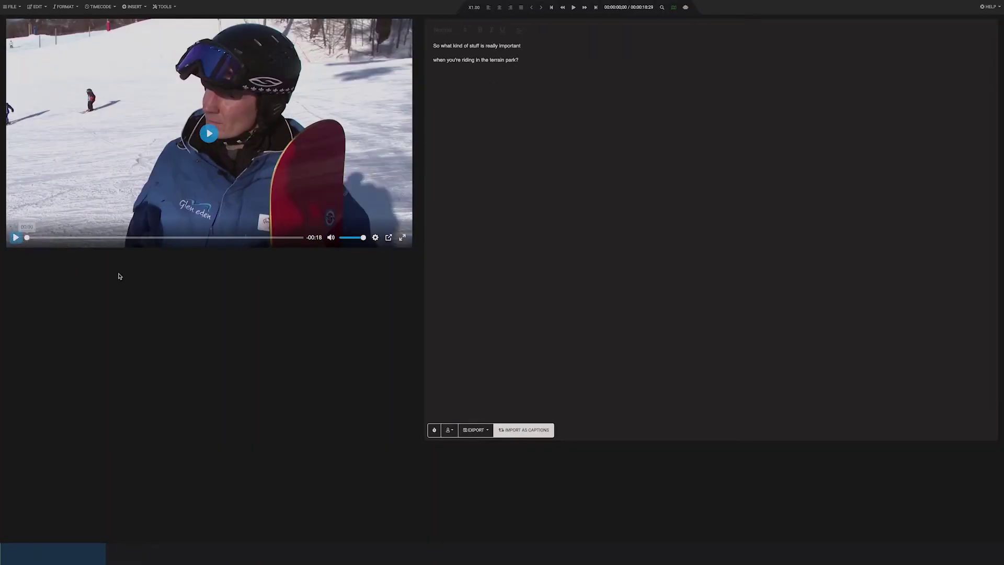
Insert timecodes 00:00:00;00 and 00:00:01;22 before the two lines and verify they seek the video
left_click(431, 45)
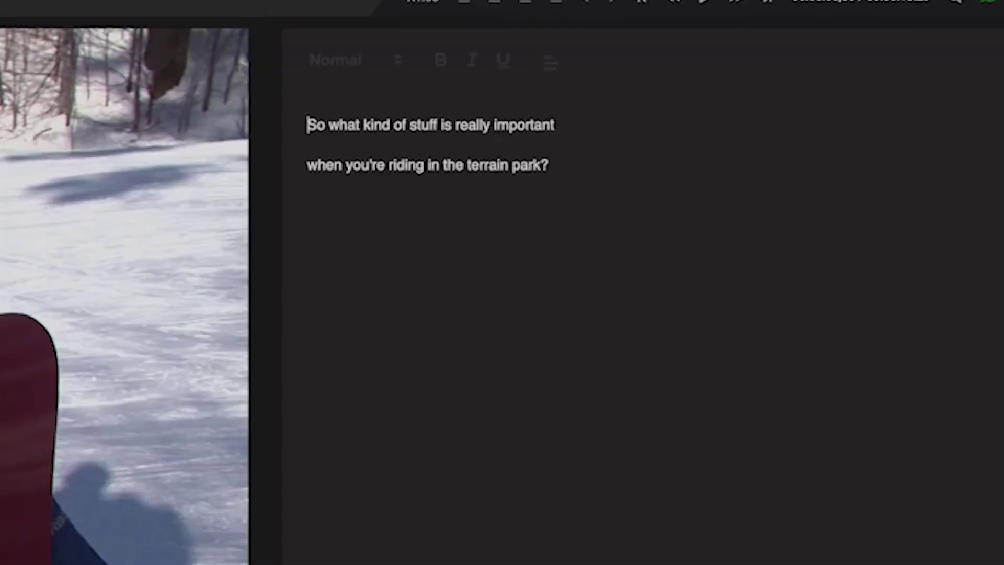
key("ctrl+t")
left_click(307, 204)
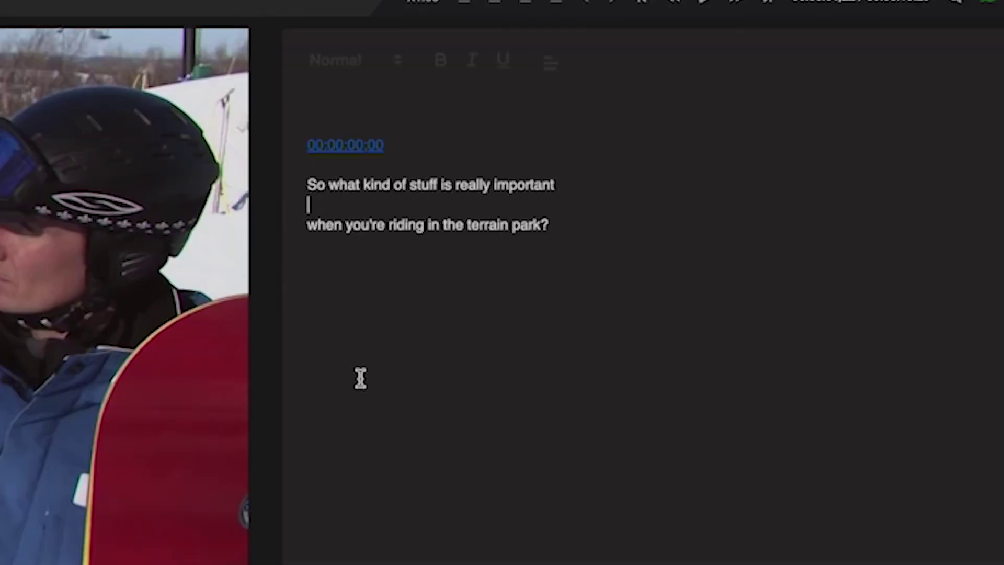
key("ctrl+t")
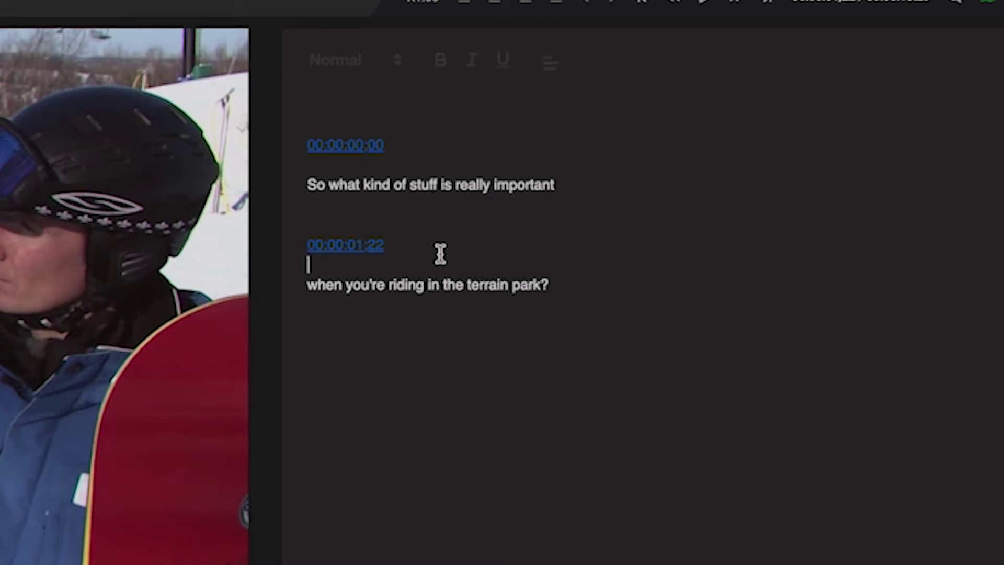
left_click(469, 61)
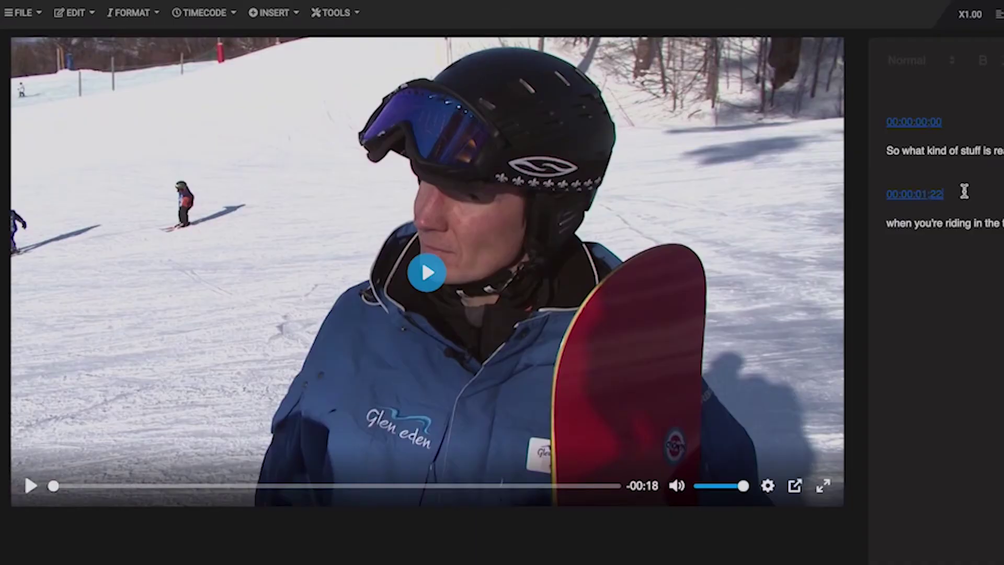
left_click(472, 93)
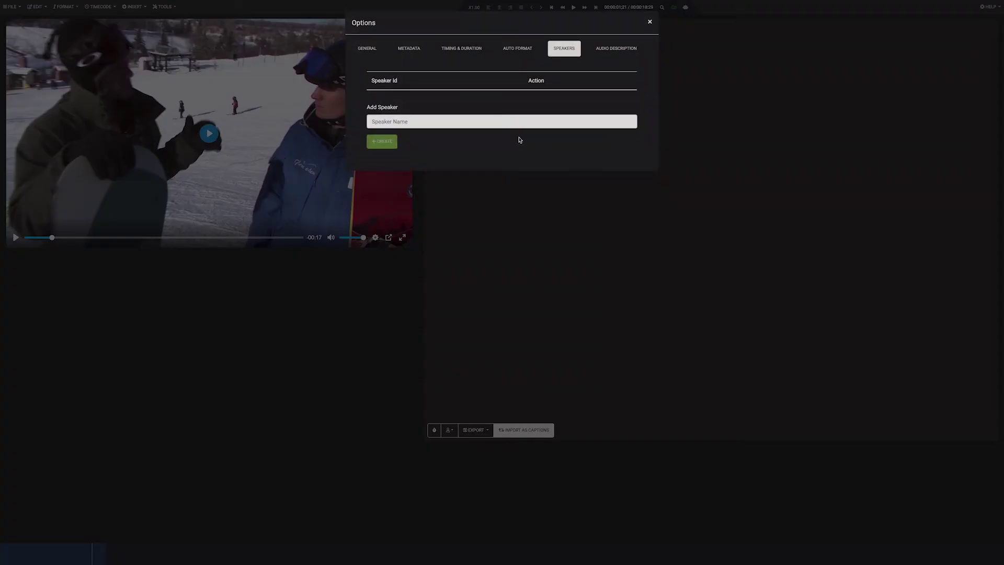
Create speakers Peter and James in the Speakers options
left_click(477, 121)
type("Peter")
left_click(389, 143)
type("J")
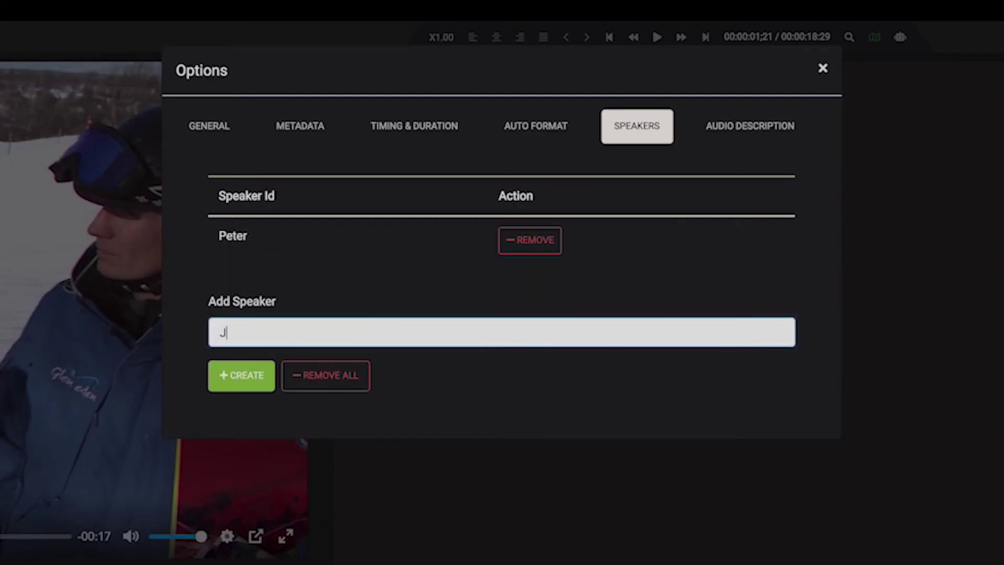
type("ames")
left_click(254, 377)
left_click(822, 69)
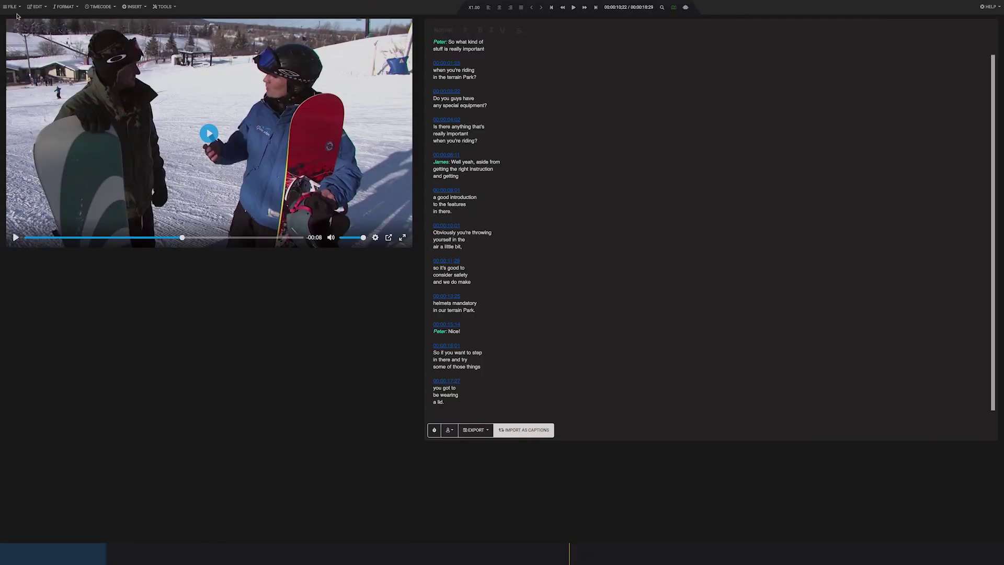
Save the project with Save As, replacing the existing project file
left_click(12, 7)
left_click(47, 37)
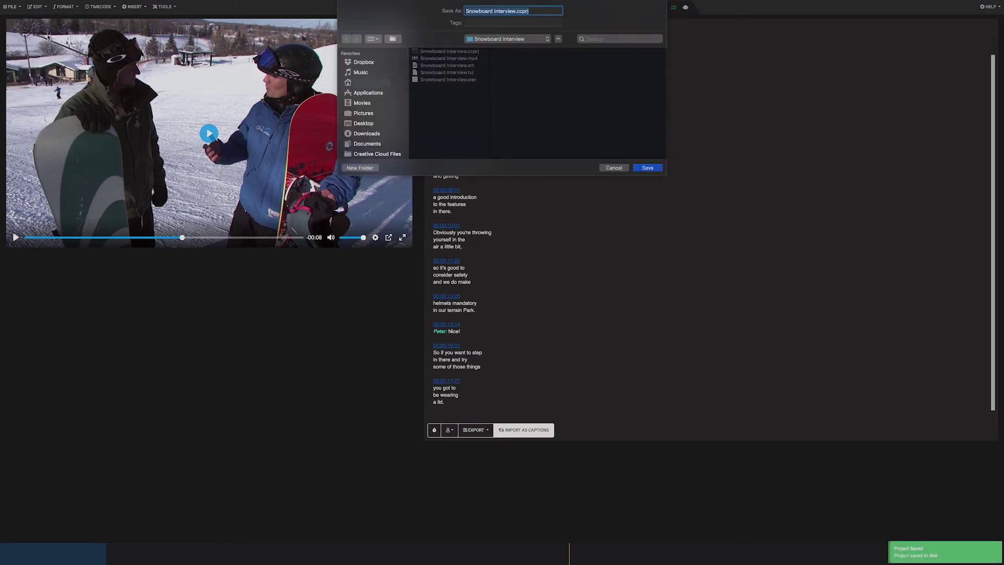
left_click(647, 167)
left_click(562, 47)
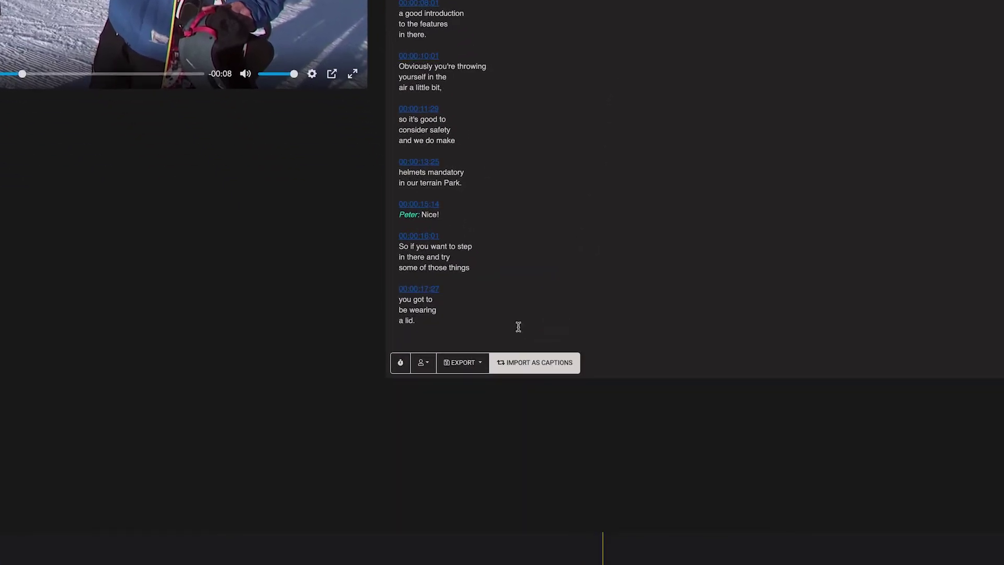
Export the transcript as Snowboard Interview.html
left_click(475, 431)
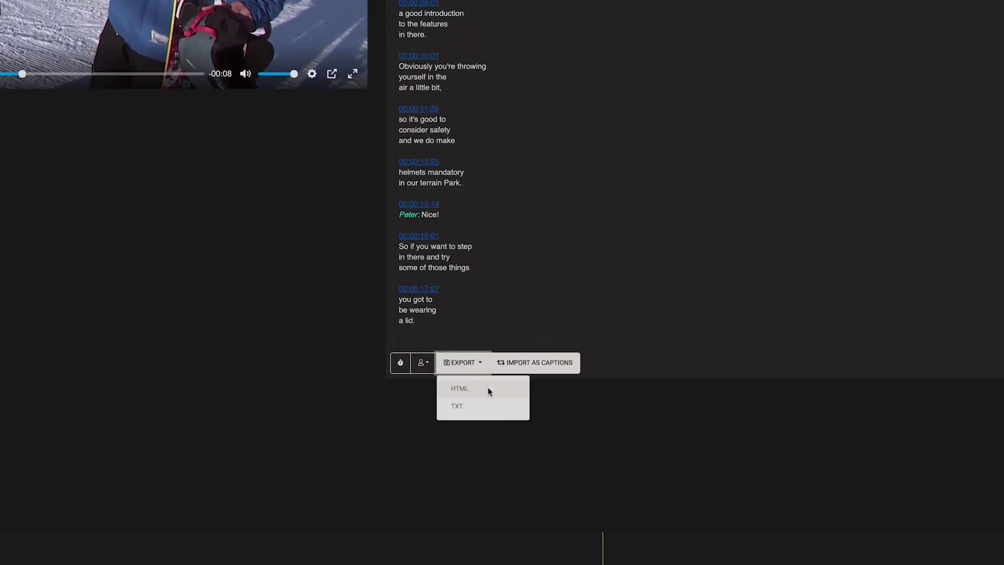
left_click(489, 391)
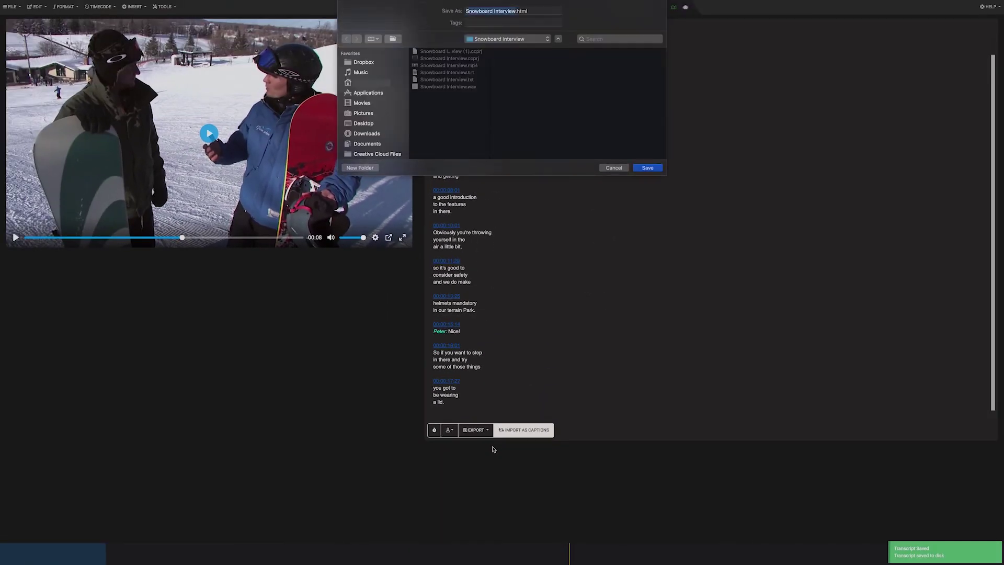
left_click(660, 170)
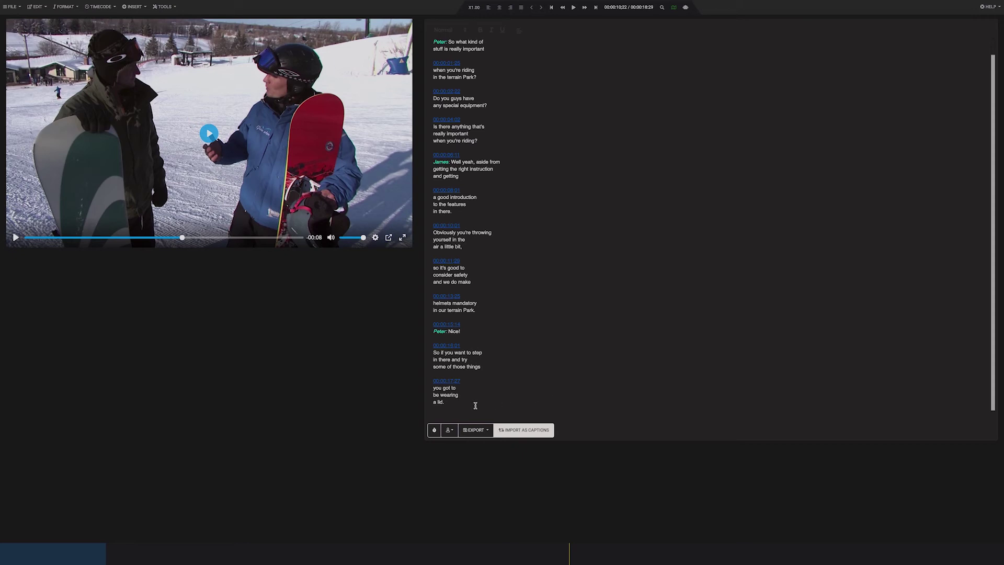
Select and delete all the transcript text
left_click_drag(476, 405, 493, 98)
key("ctrl+a")
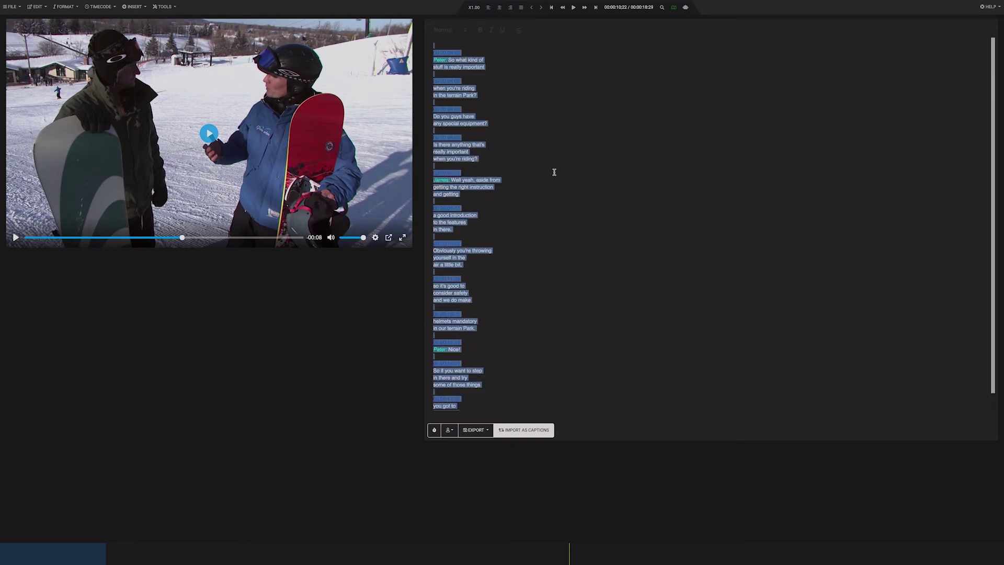
key("Delete")
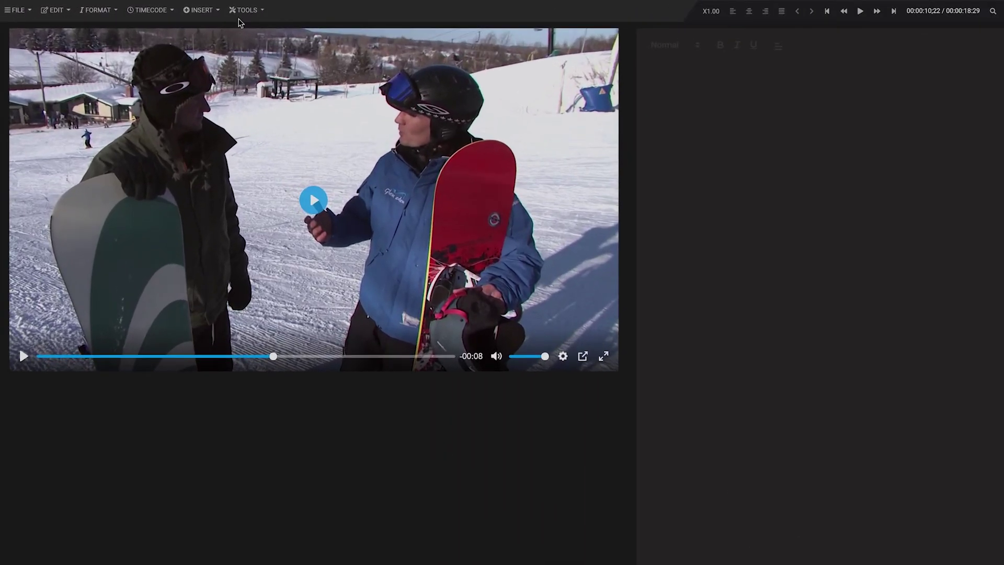
Run Automatic Captioning in English (United States) for two speakers
left_click(248, 12)
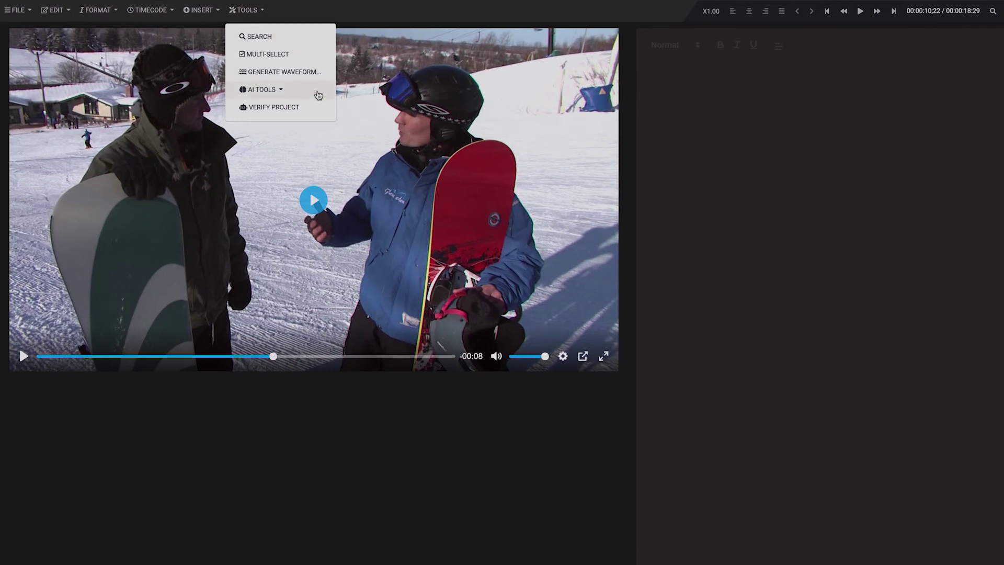
left_click(319, 93)
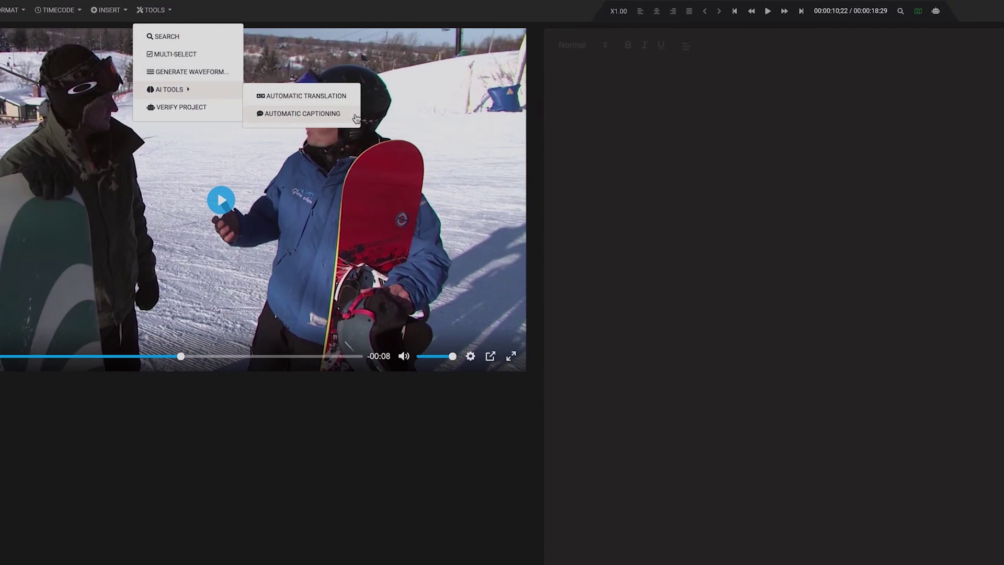
left_click(355, 116)
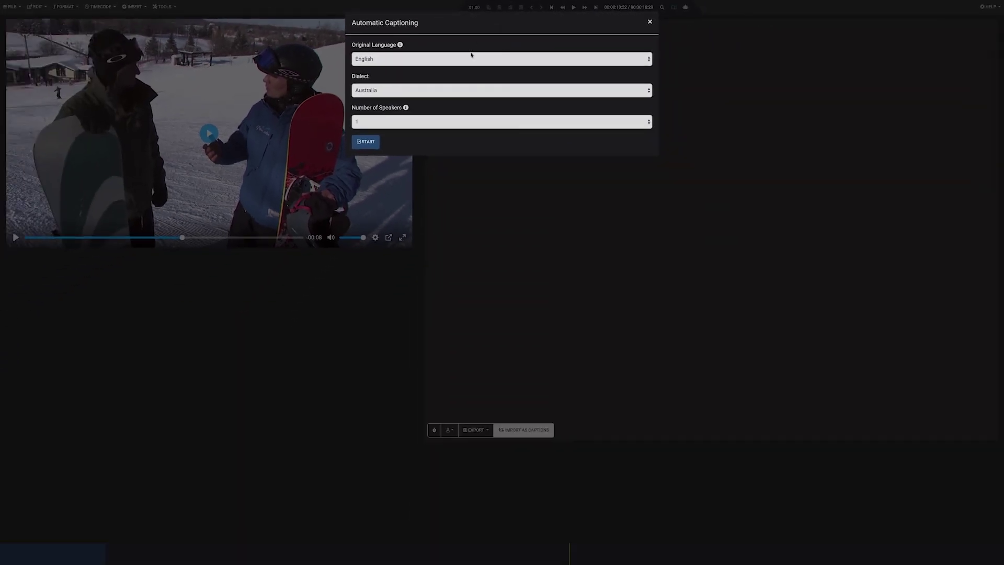
left_click(470, 57)
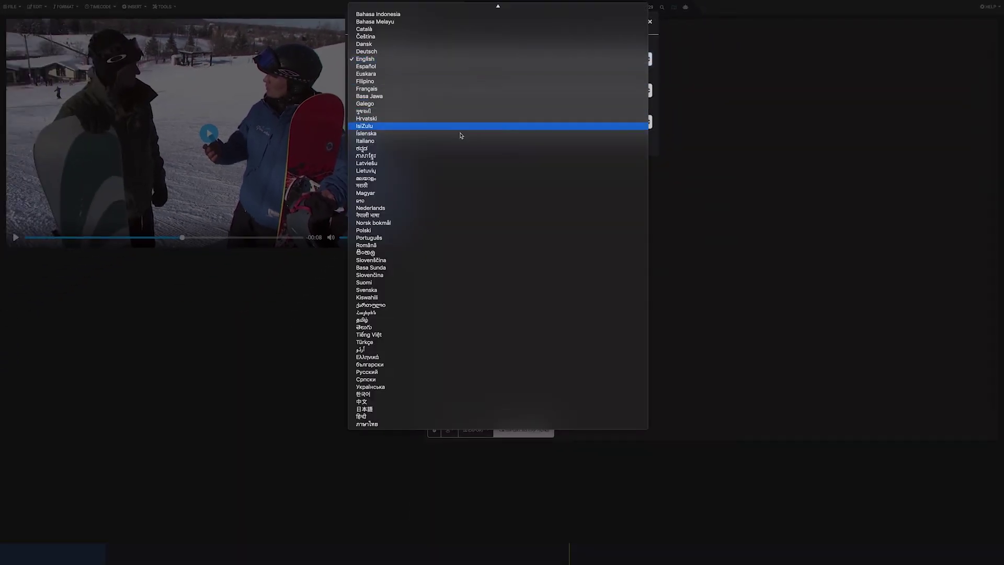
left_click(463, 60)
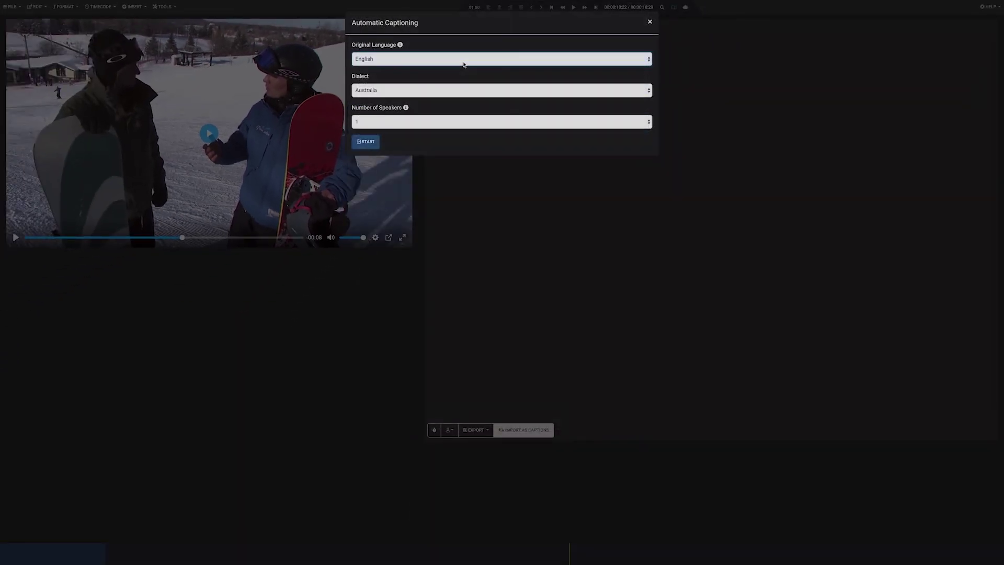
left_click(427, 90)
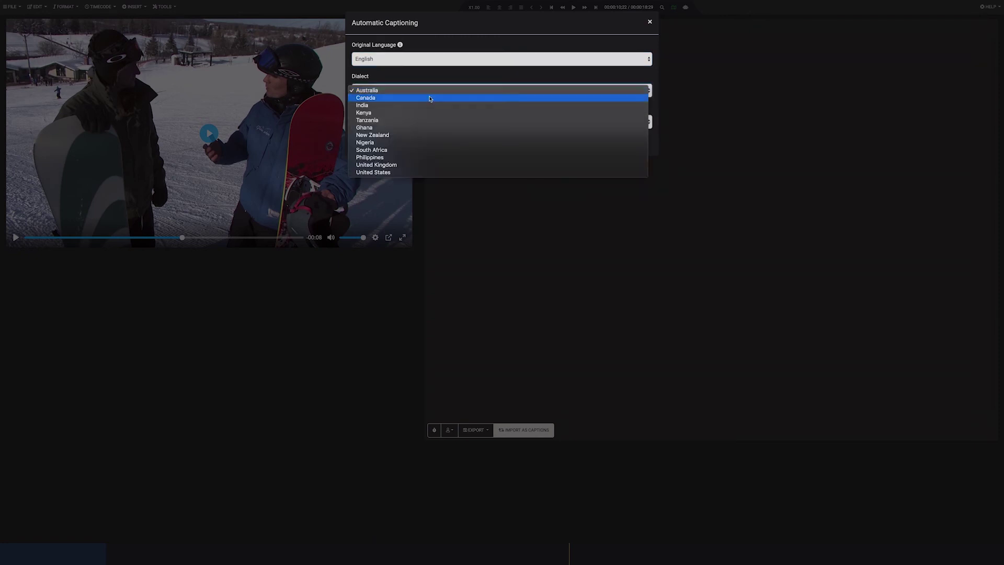
left_click(425, 172)
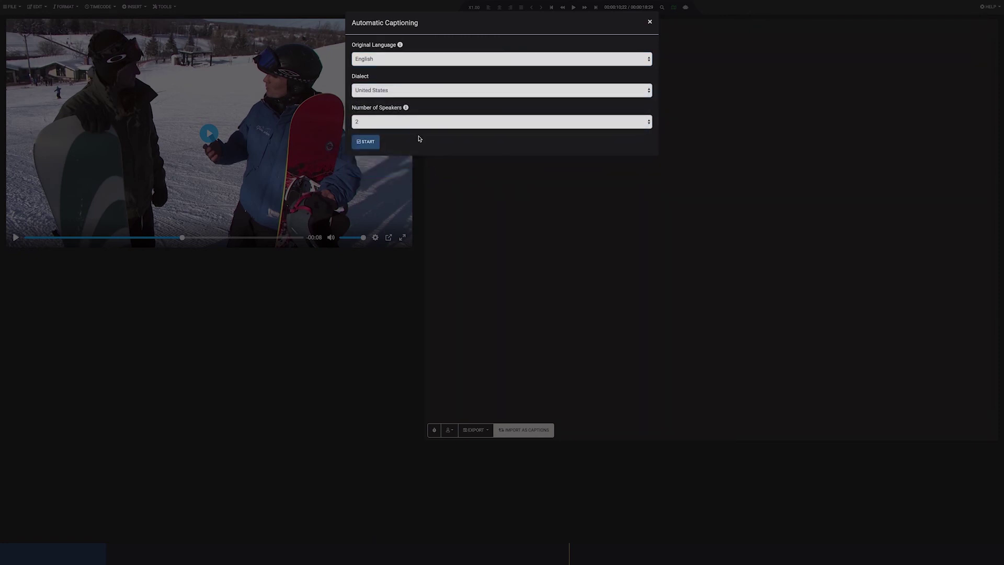
left_click(375, 148)
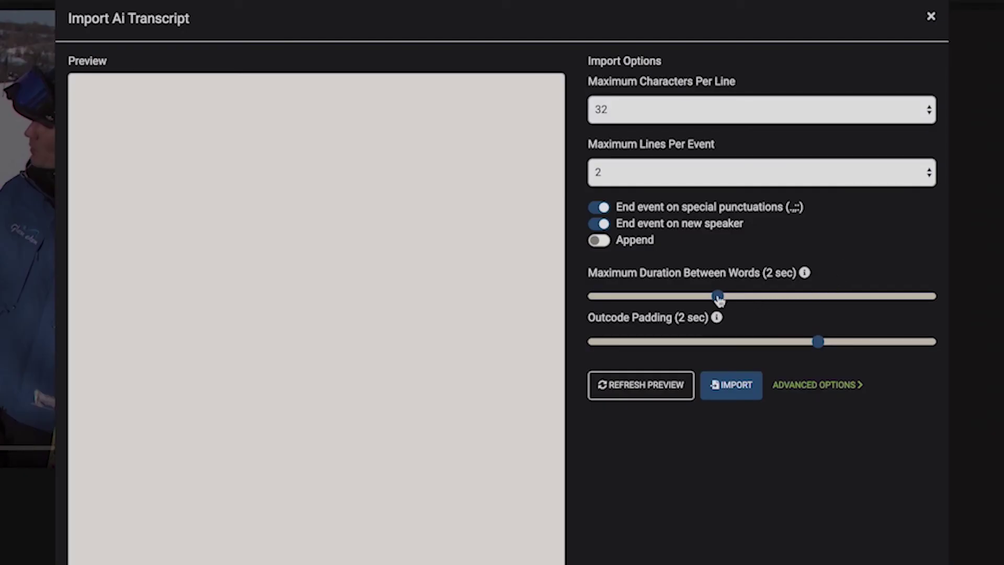
Import the AI transcript with a 0.5 sec maximum word gap and convert it to caption events
left_click_drag(717, 297, 613, 297)
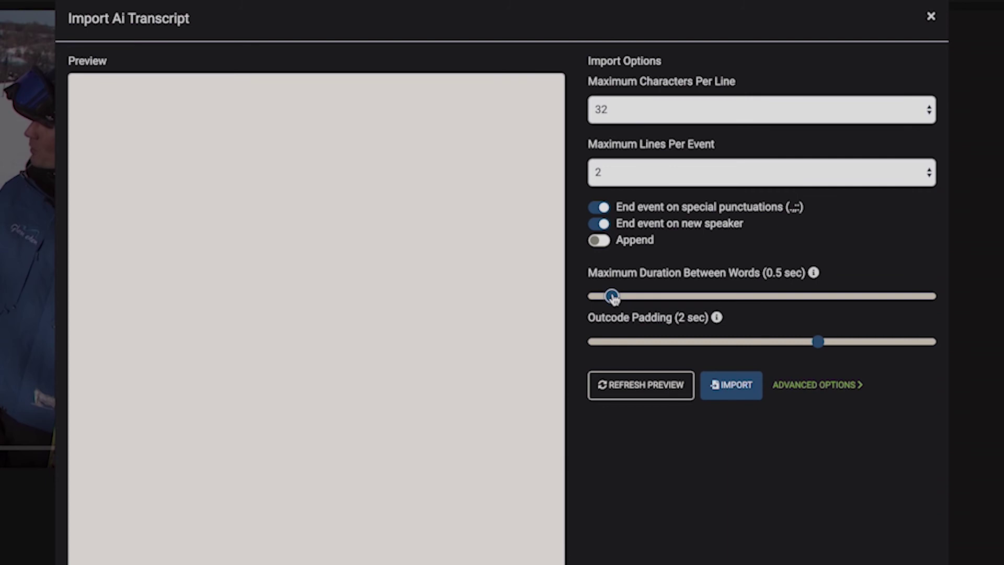
left_click(625, 397)
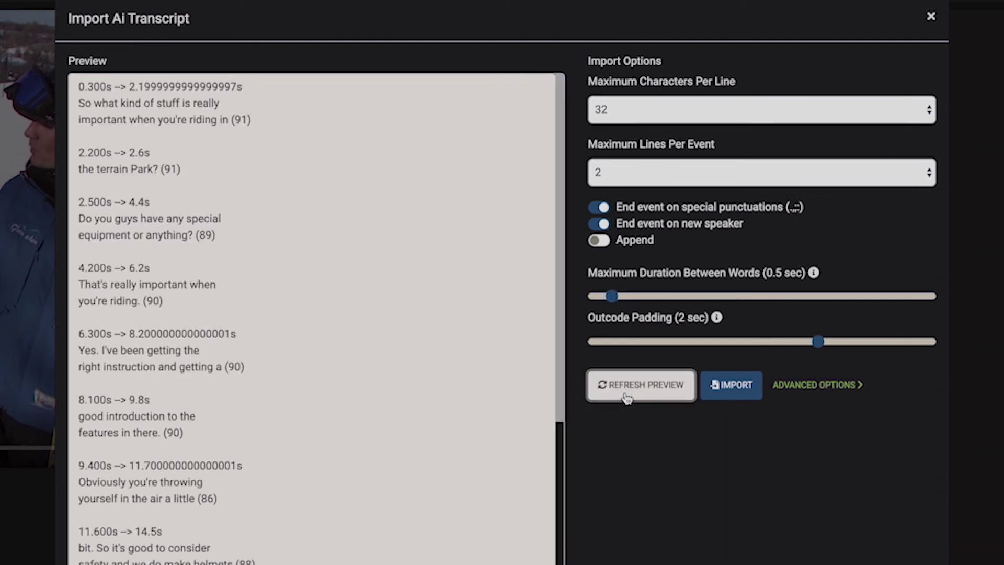
left_click(749, 403)
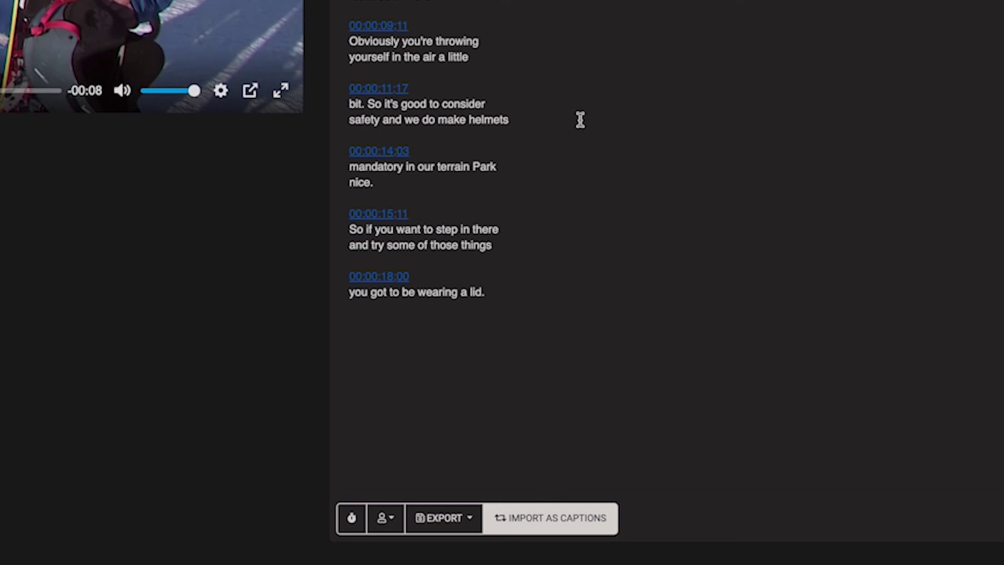
left_click(541, 534)
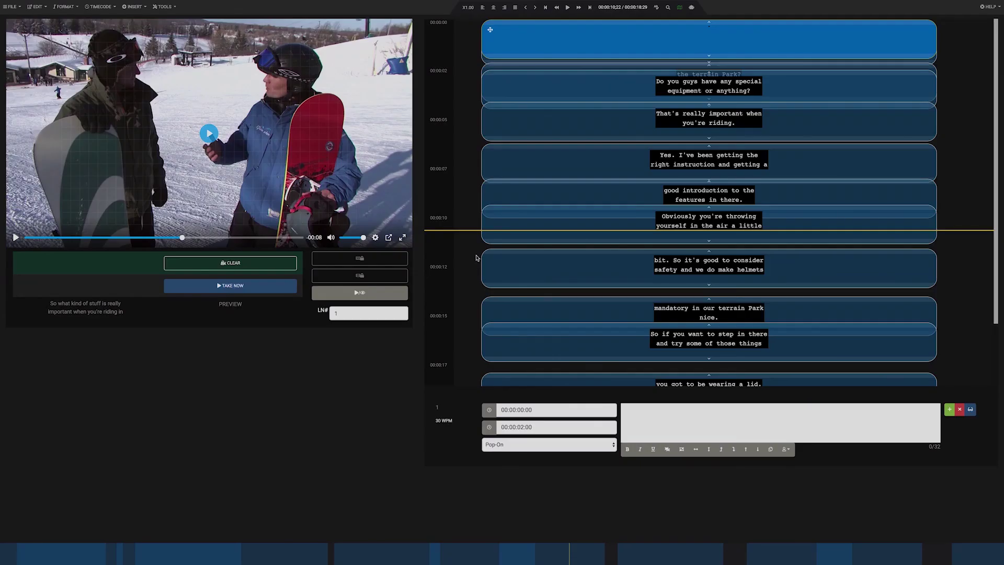
Scroll through the caption event list to review the imported events
scroll(475, 254, "down", 3)
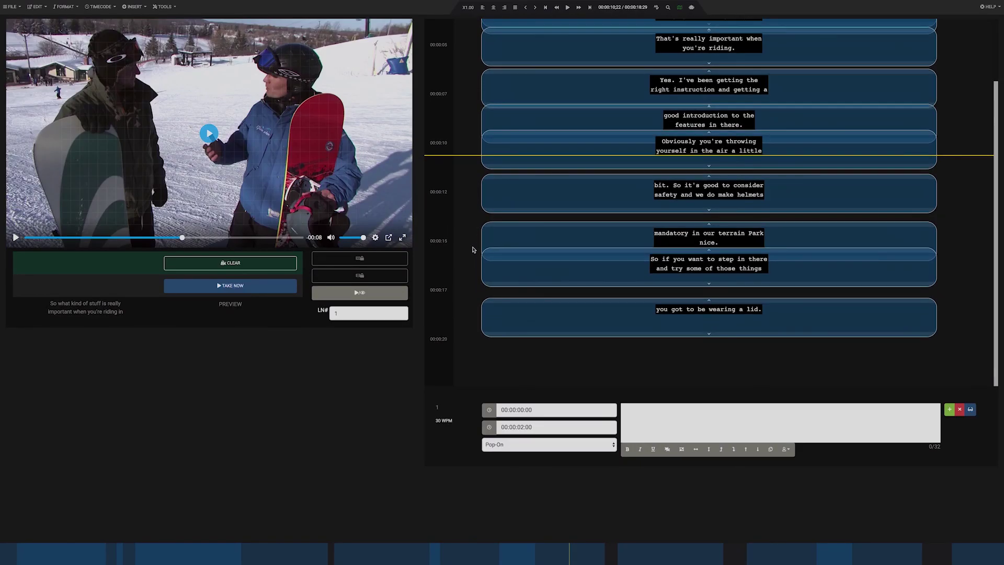
scroll(473, 249, "up", 3)
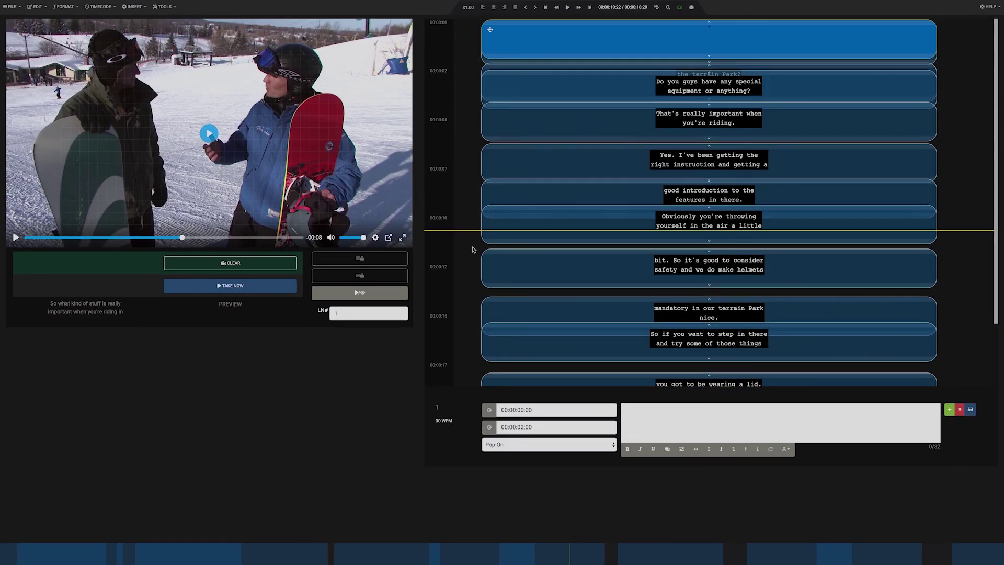